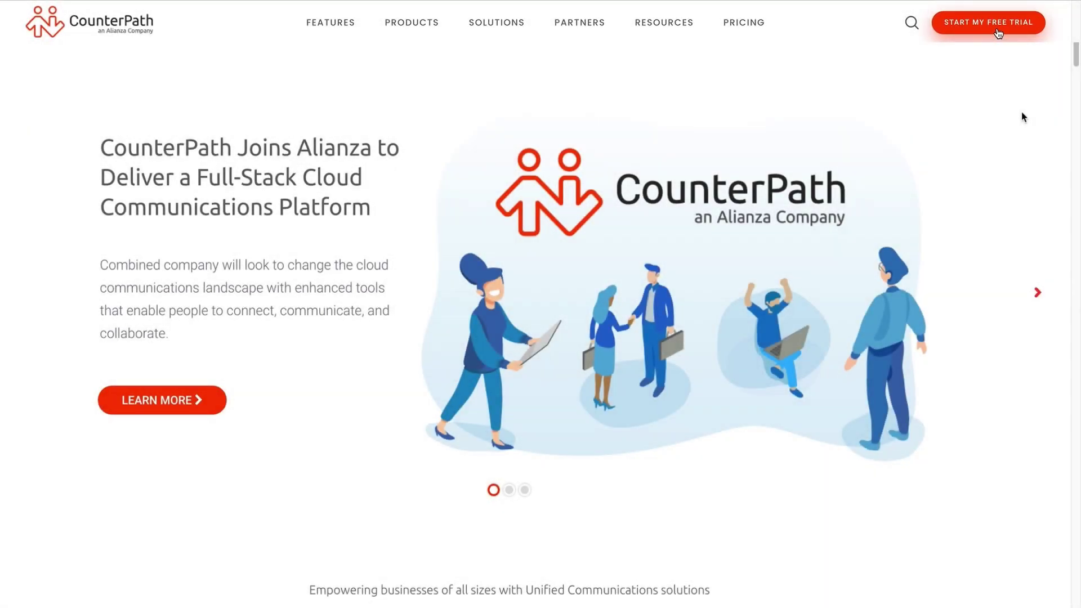
Choose the Bria Solo plan on the CounterPath site and start its free 21-day trial.
click(997, 31)
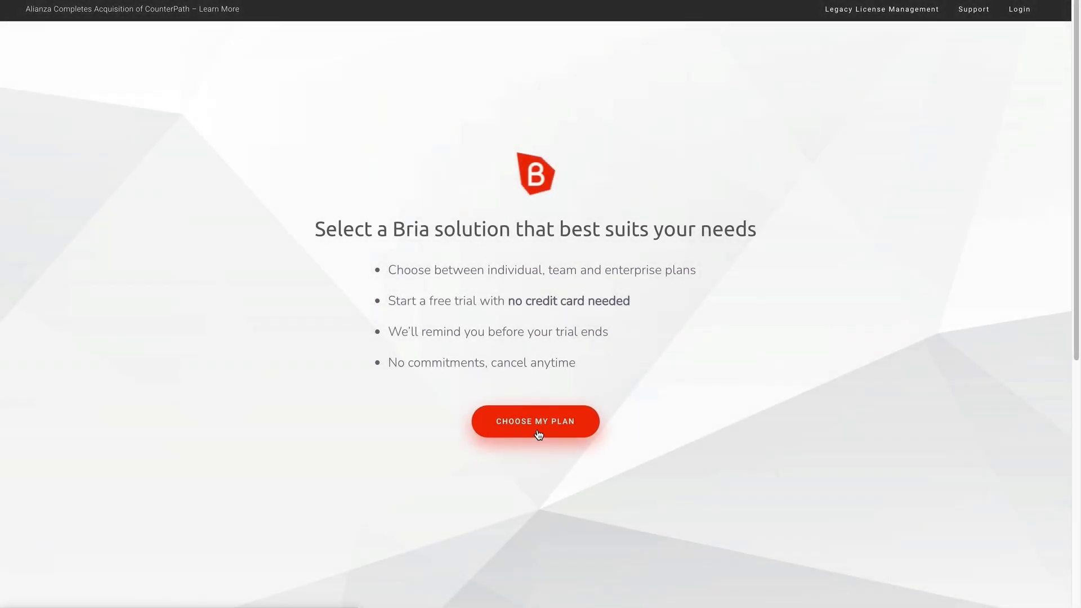
click(538, 433)
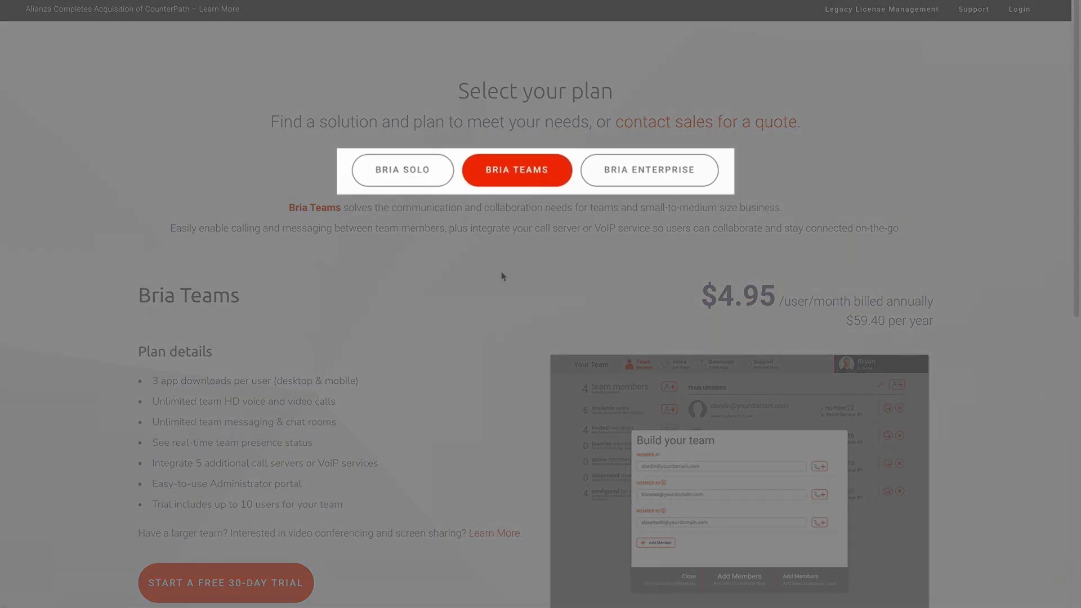
click(427, 178)
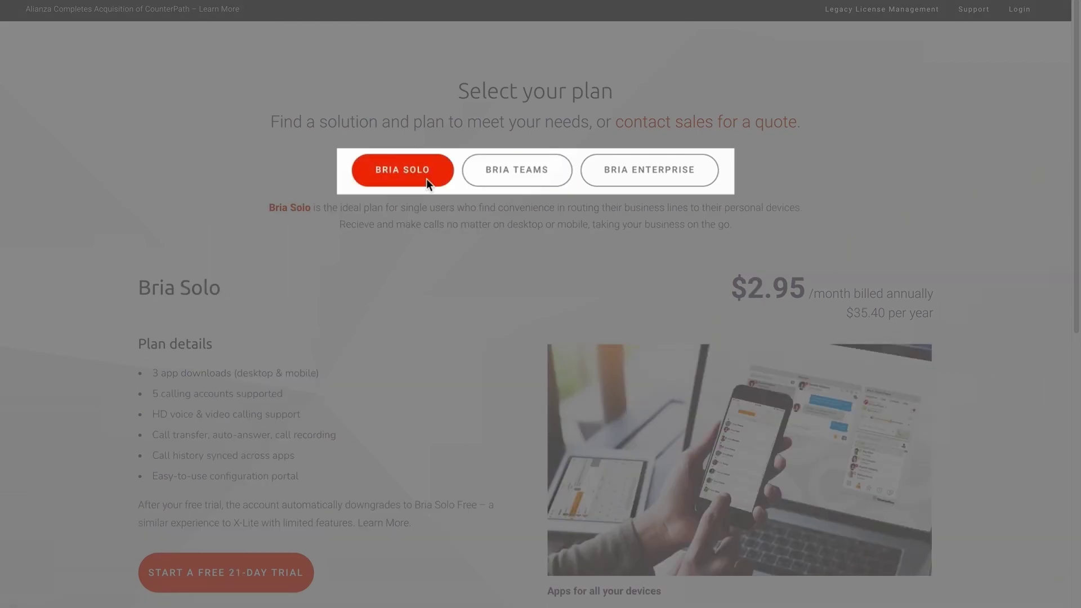
scroll(454, 313, down, 1)
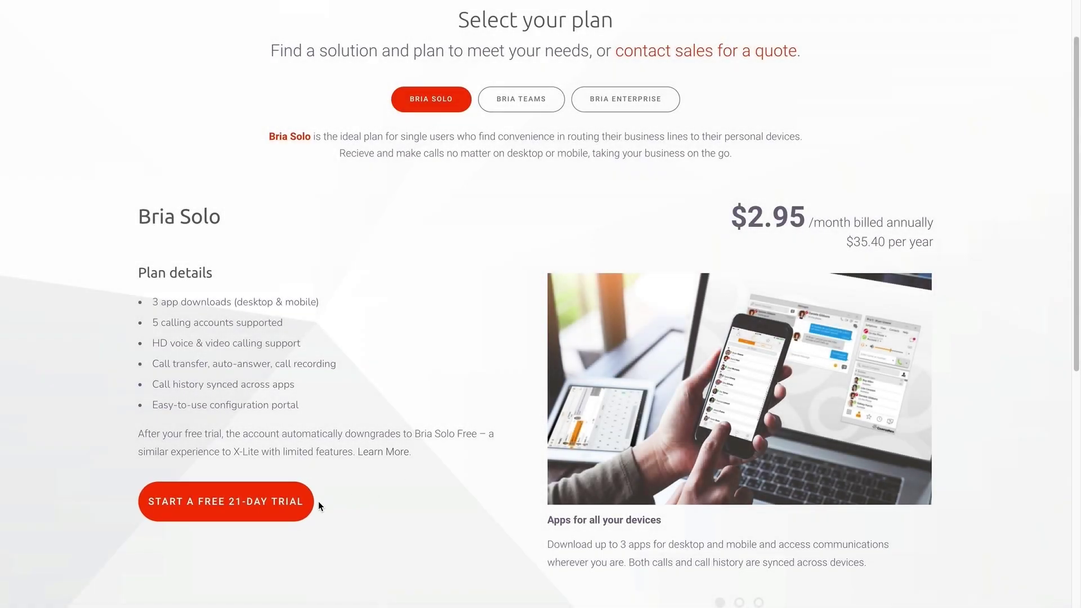
click(304, 501)
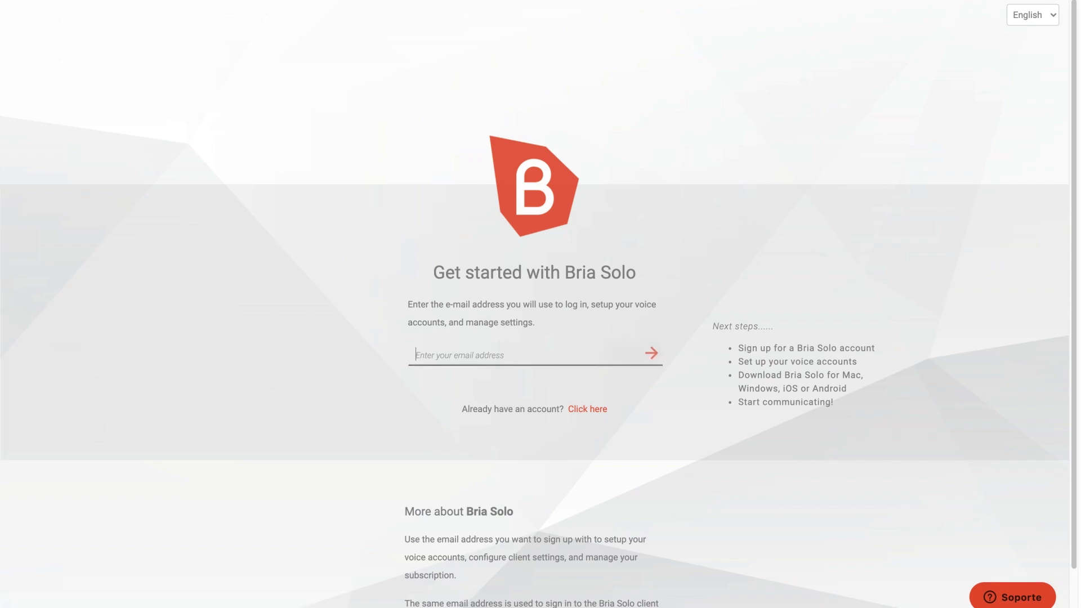
Enter the sign-up email address and choose an account password.
text(email)
key(Return)
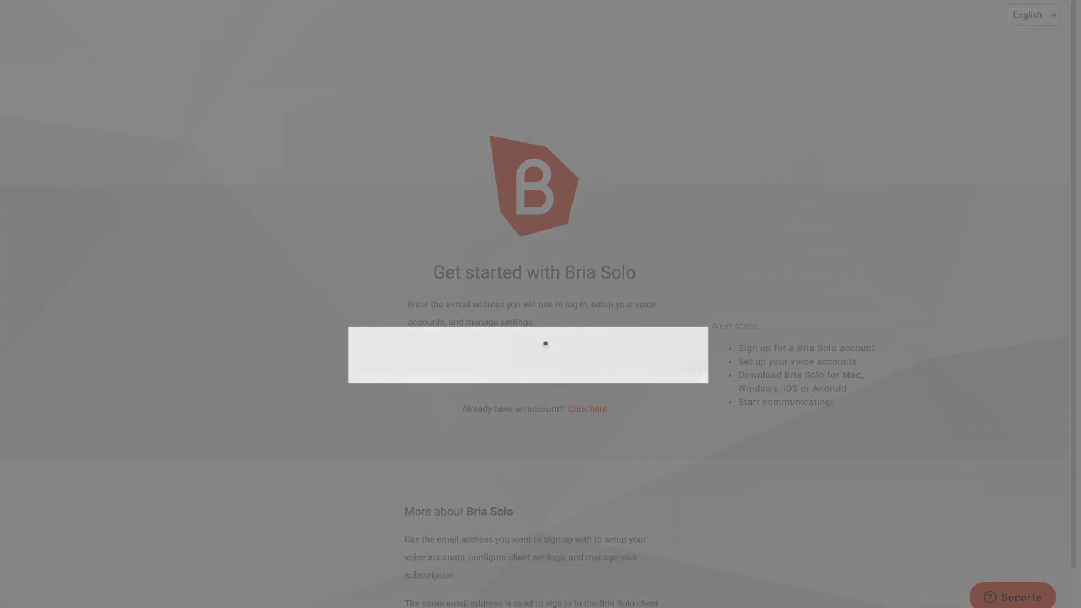
text(••••••)
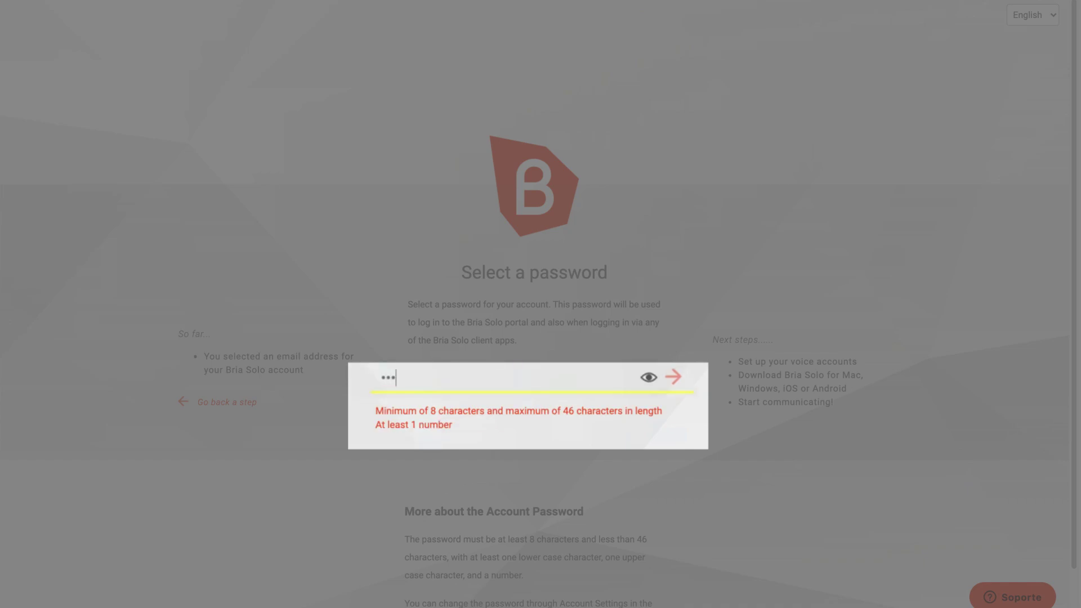
text(•••••)
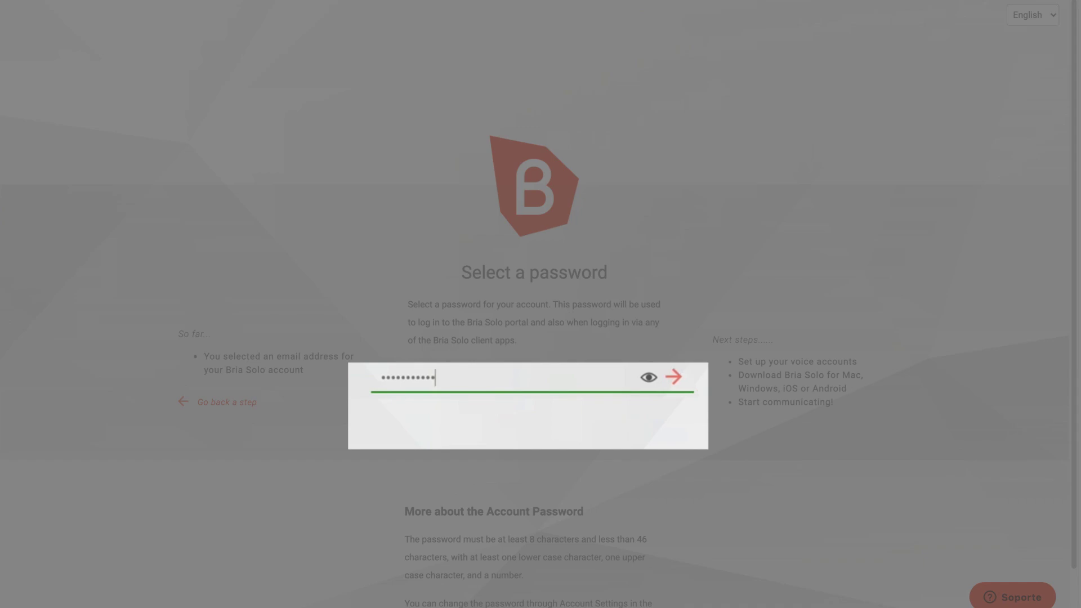
click(679, 376)
Fill in your first and last name and submit them.
text(John)
key(Tab)
text(Smith)
key(Return)
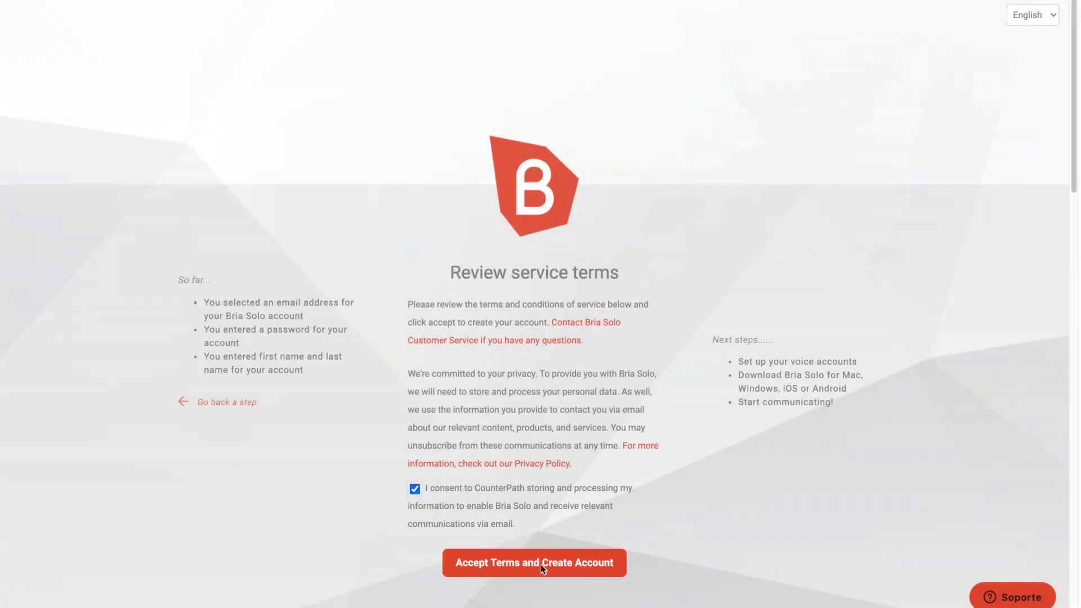
Accept the service terms to create the account, then choose to configure your own SIP settings.
click(540, 564)
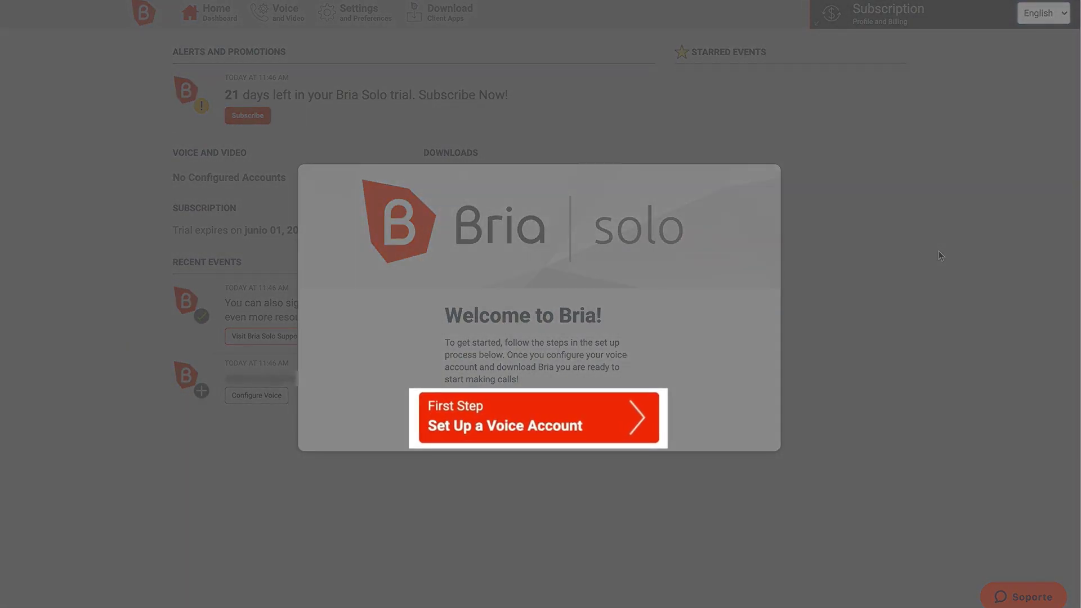
click(565, 425)
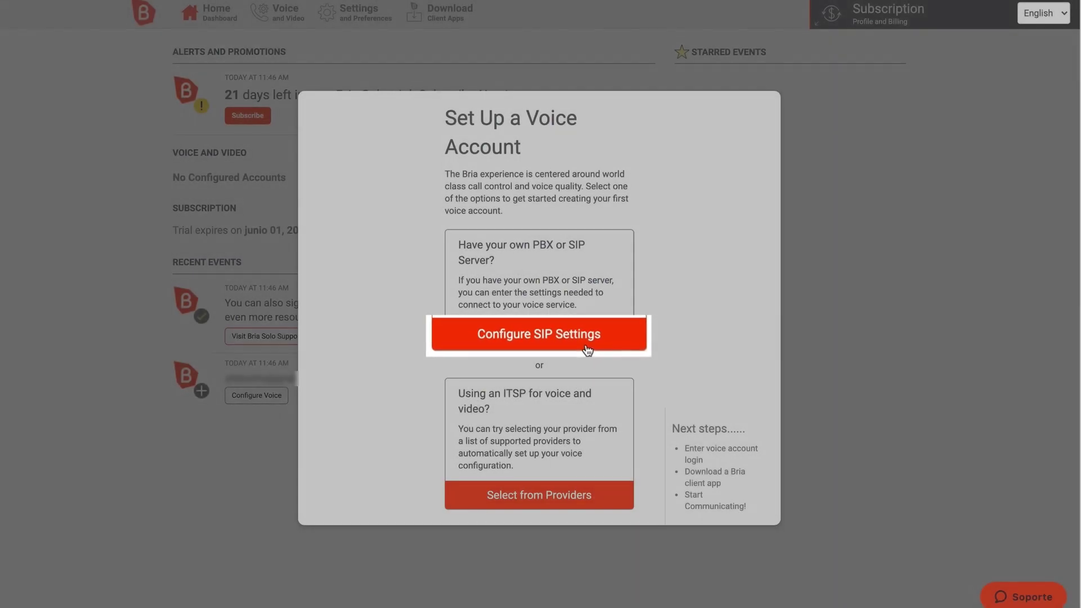
click(581, 340)
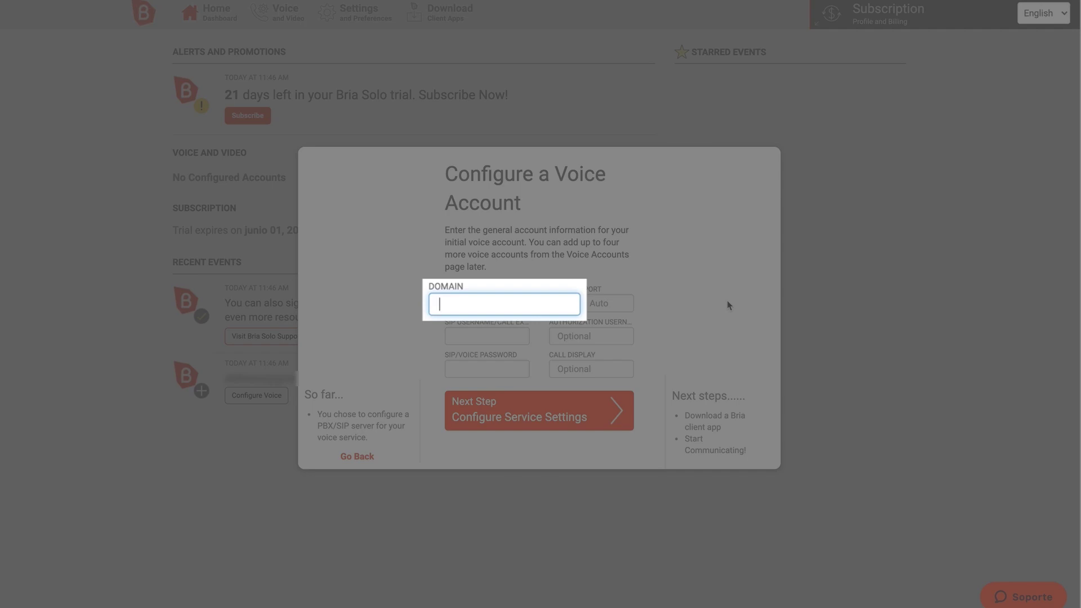
Enter domain newyork8.voip.ms and the VoIP.ms SIP username as SIP and authorization usernames.
text(newyork8.voip.ms)
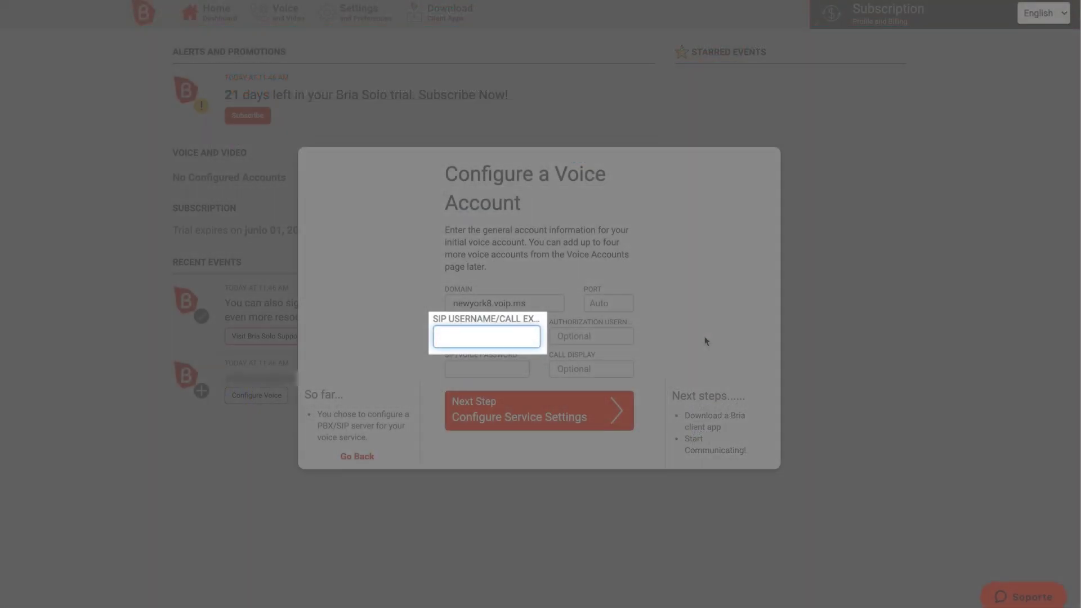
text(241155)
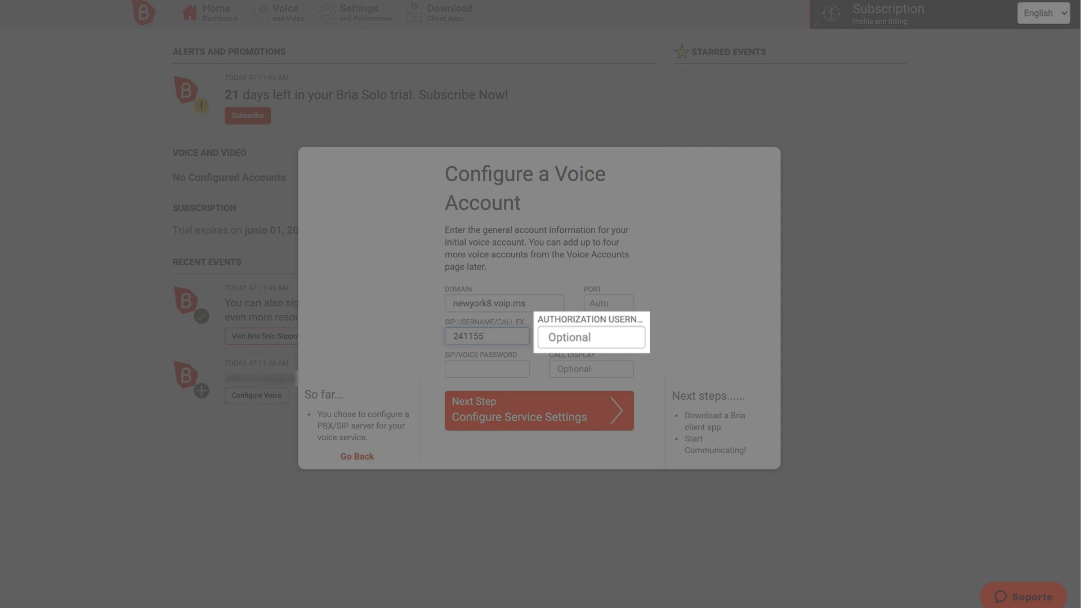
key(Tab)
text(241155)
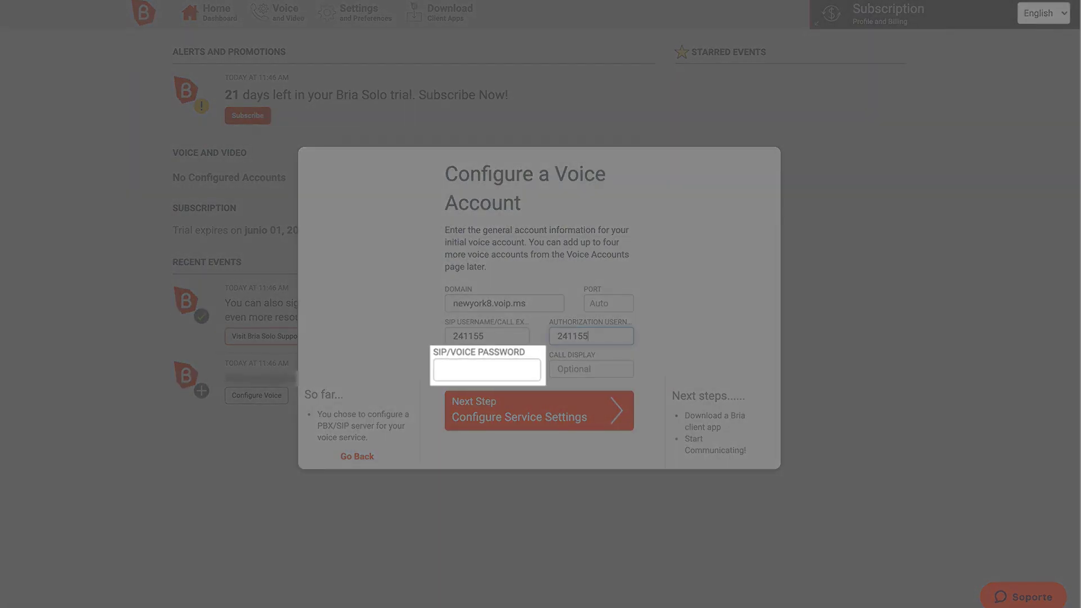
Enter the SIP voice password and set the call display name to VoIPms.
click(502, 369)
text(••••••••••)
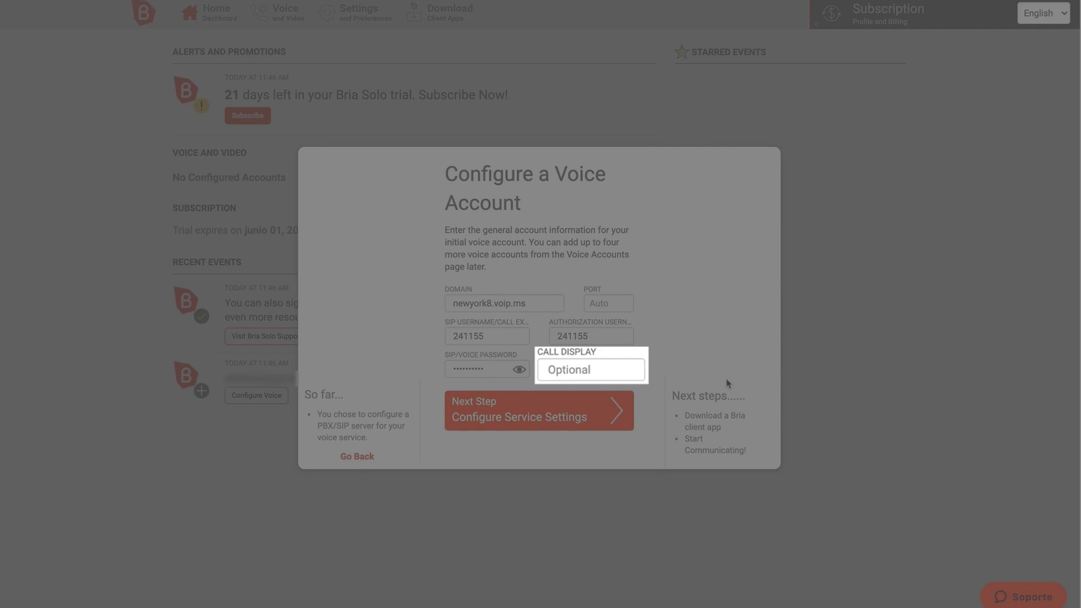
key(Tab)
text(VoIPms)
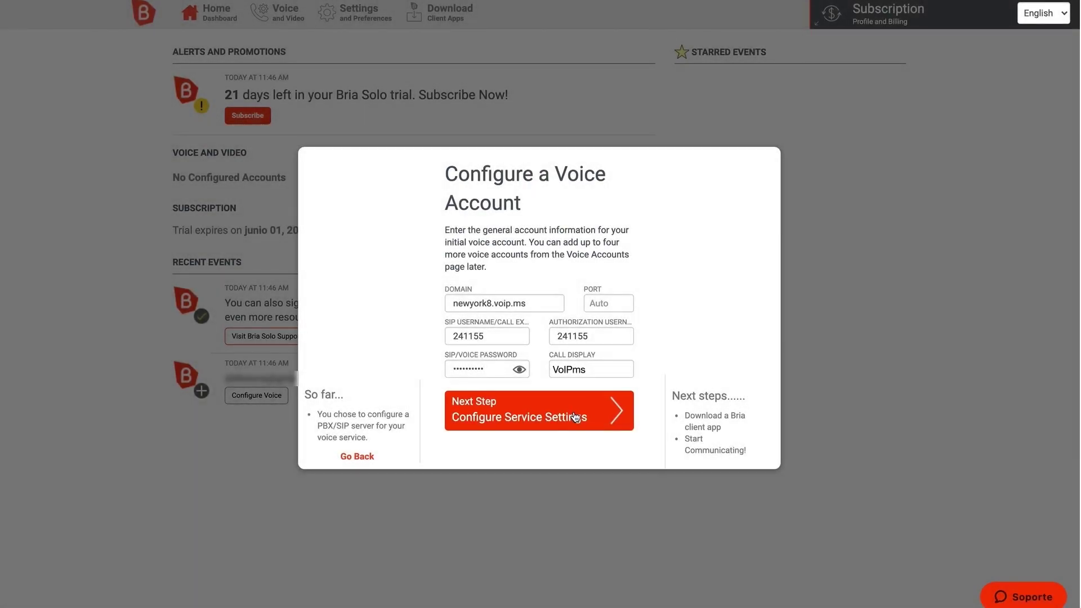
In the service settings, set the SIP transport to UDP and registration time to 60.
click(574, 417)
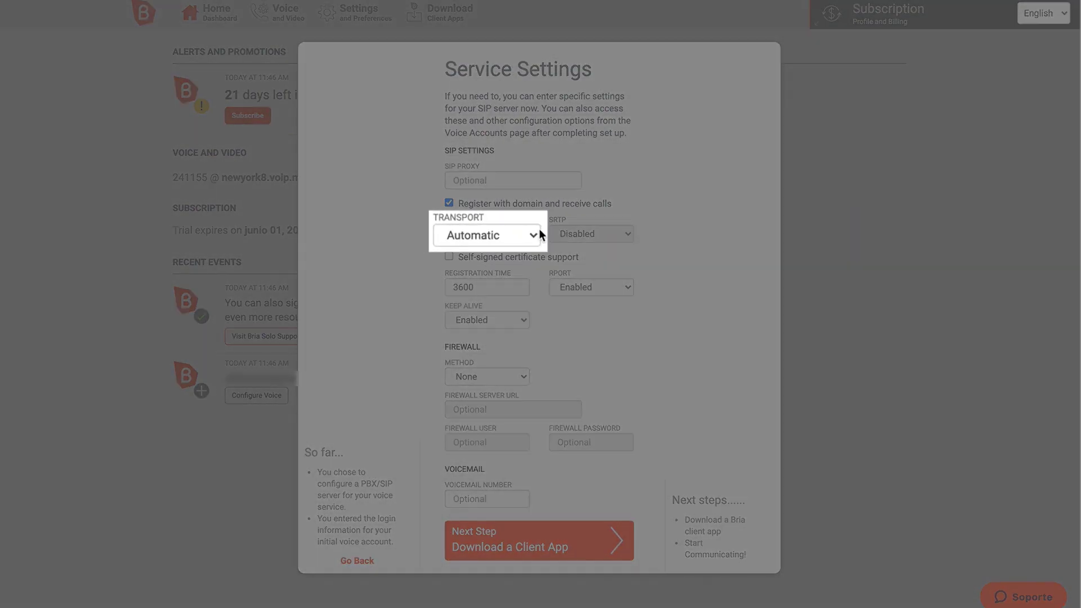
click(527, 234)
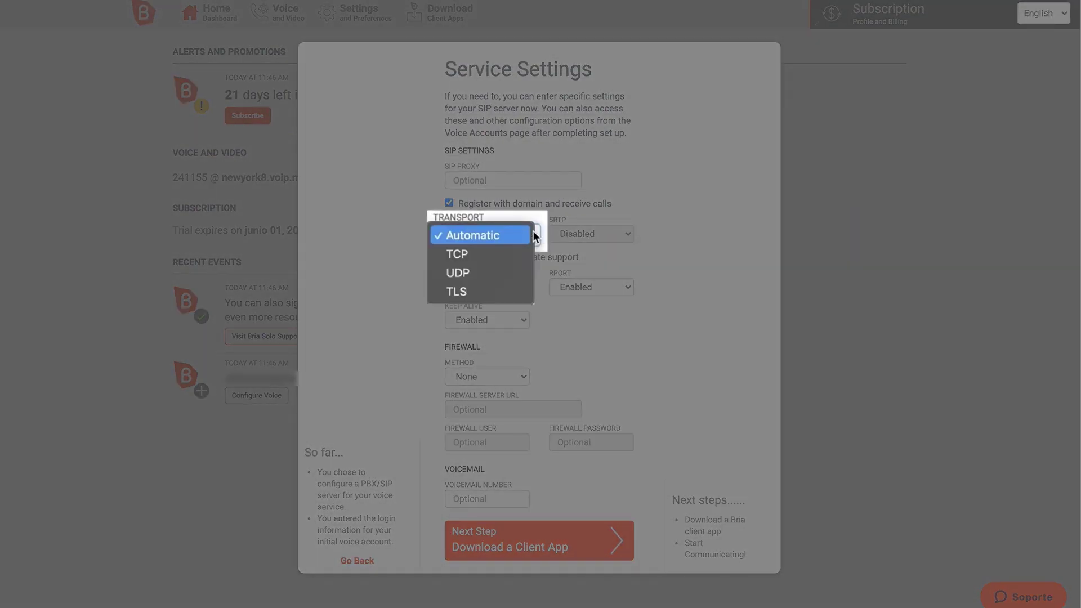
click(512, 274)
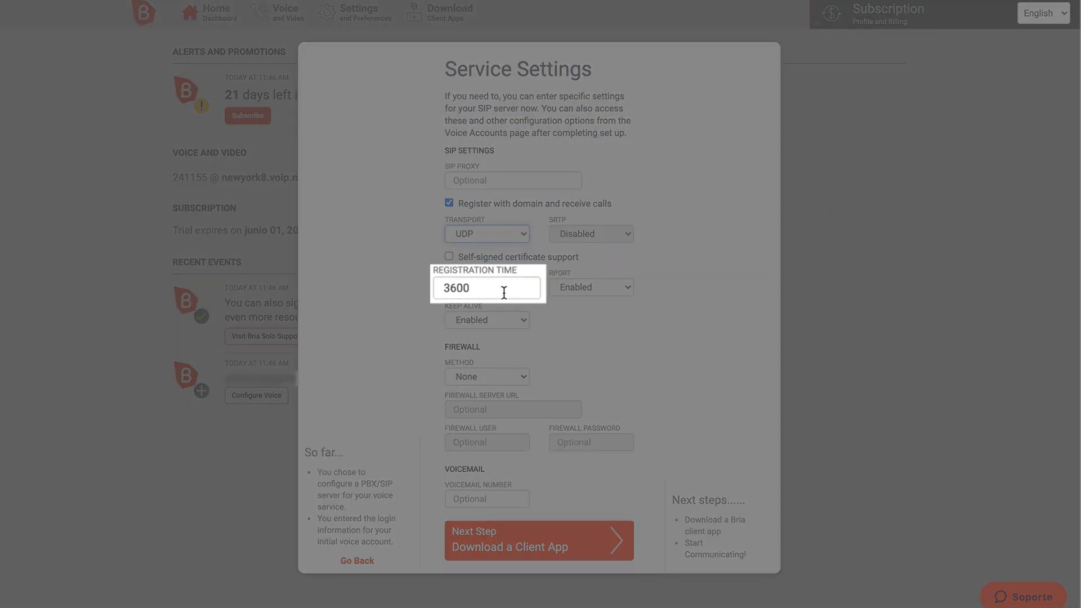
click(503, 290)
key(BackSpace)
key(BackSpace)
key(BackSpace)
key(BackSpace)
text(60)
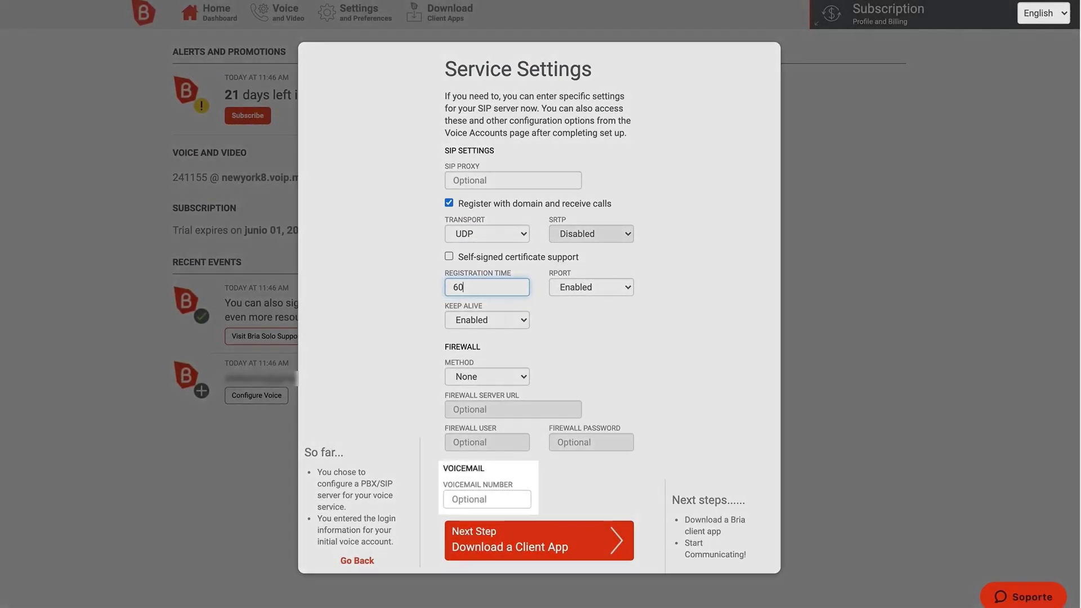
click(670, 305)
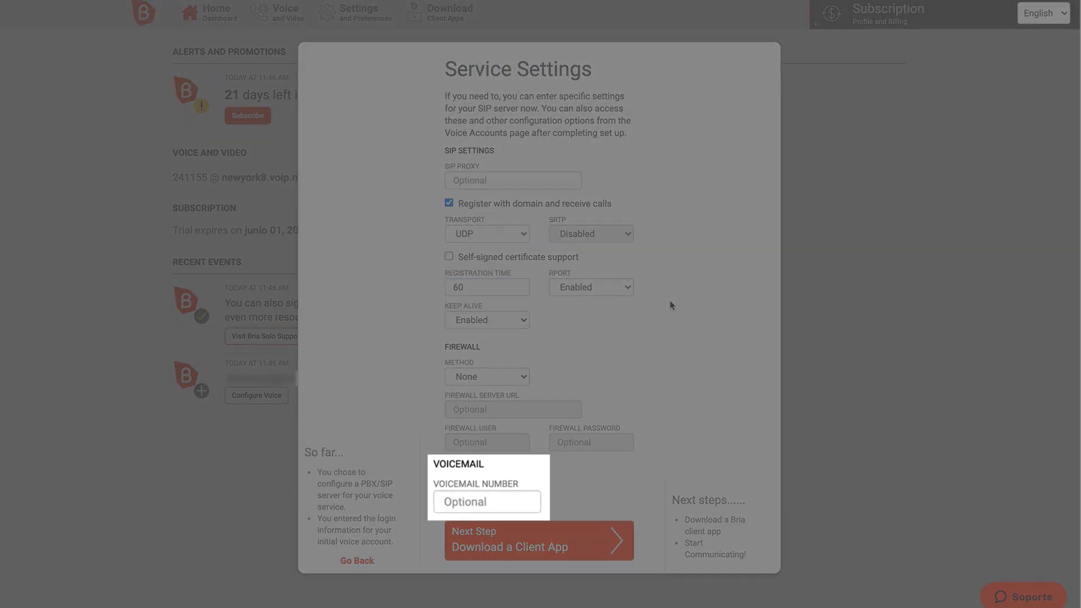
Set the voicemail number to 97 and continue to the client app download step.
click(514, 503)
text(97)
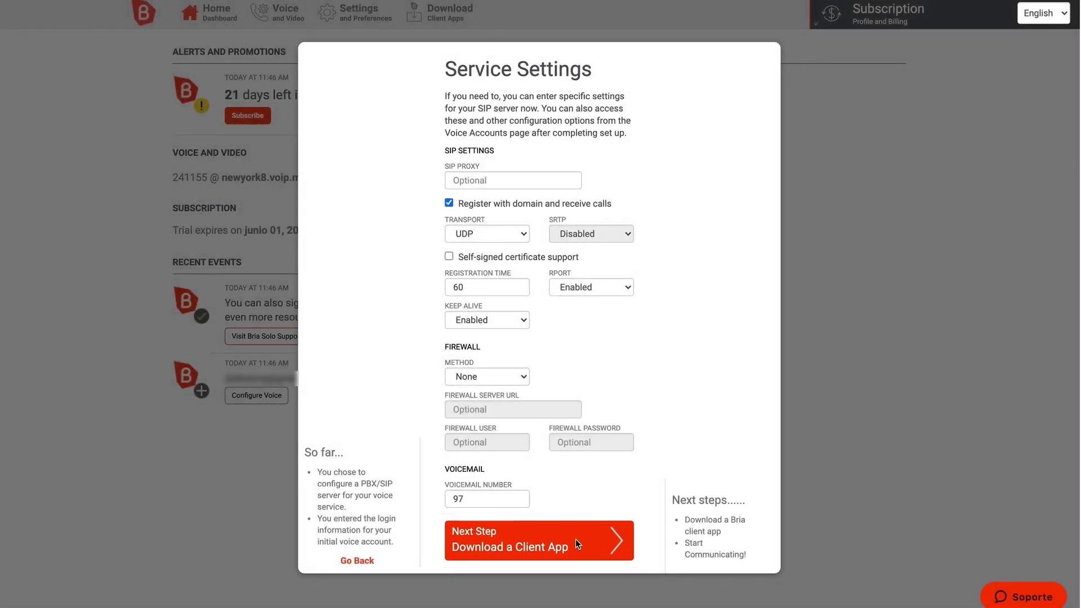
click(576, 539)
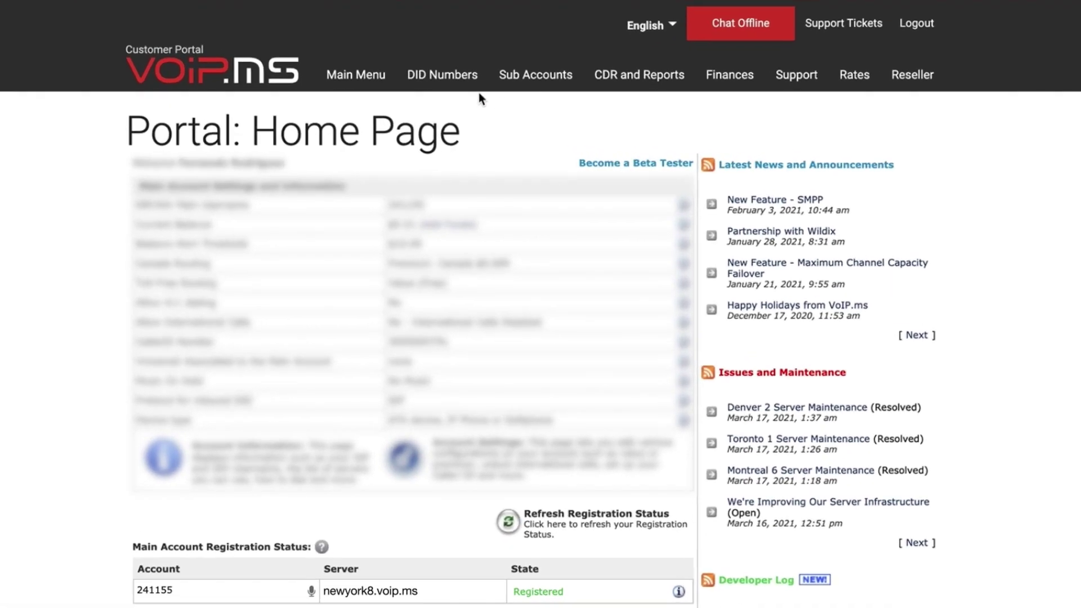
Open the Miami DID's settings from Manage DID(s) and review its SIP/IAX main-account routing.
mouse_move(435, 84)
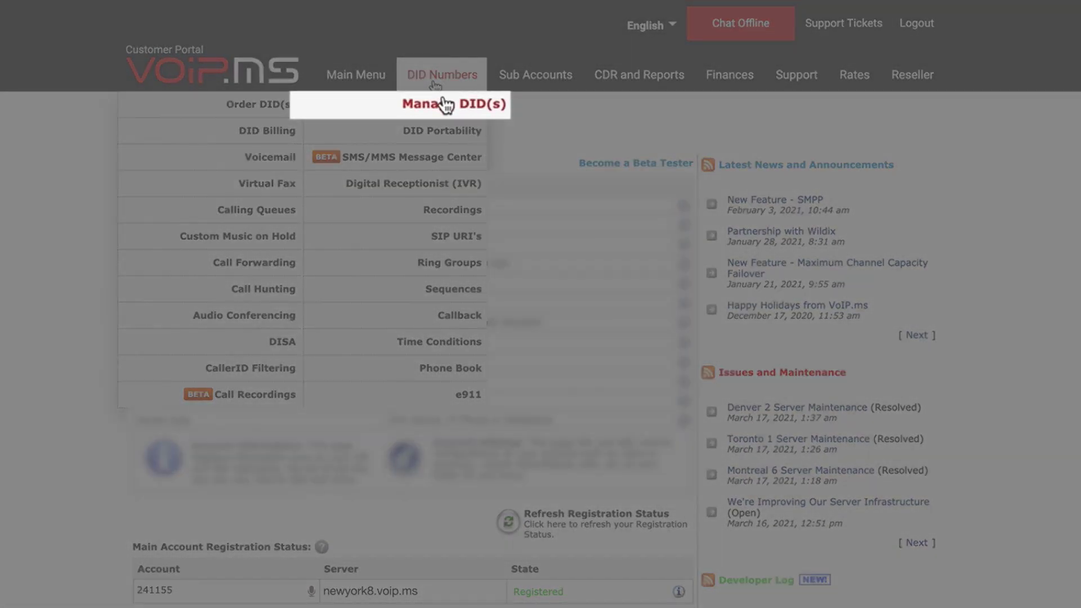
click(445, 105)
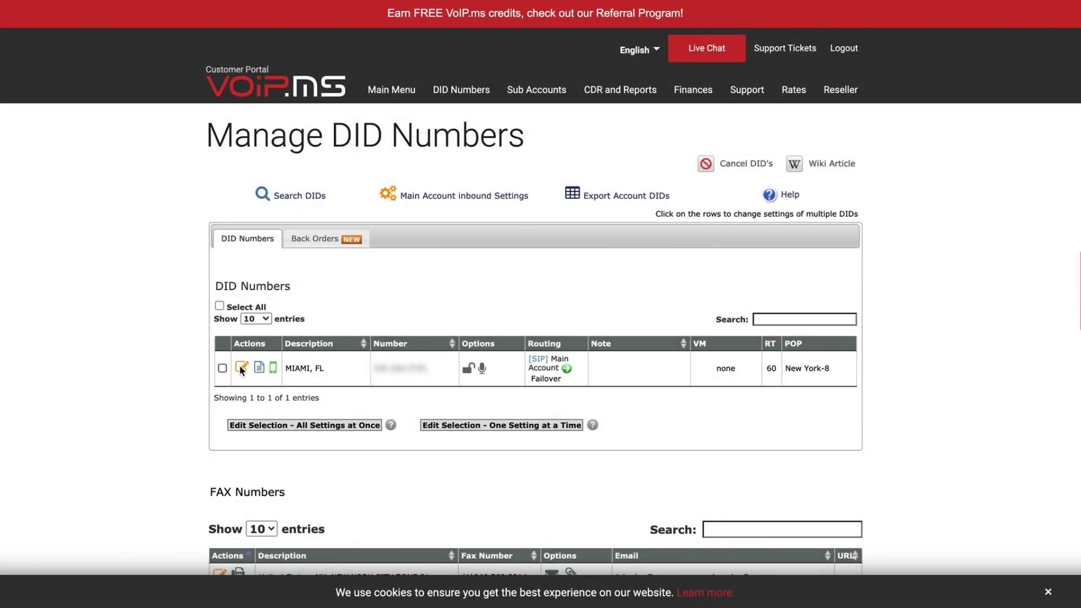
click(241, 367)
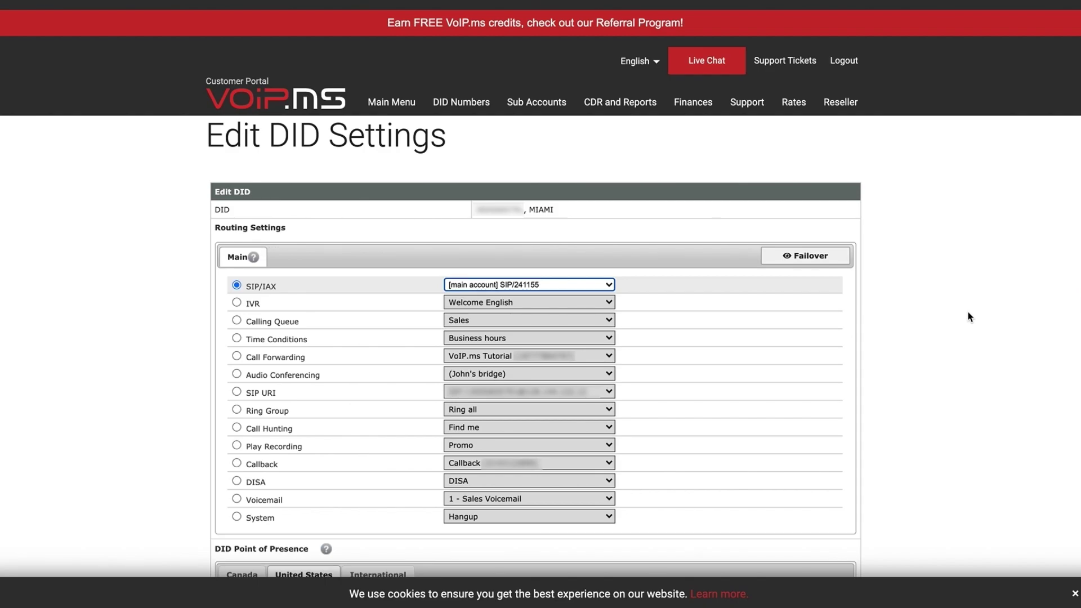
scroll(970, 317, down, 7)
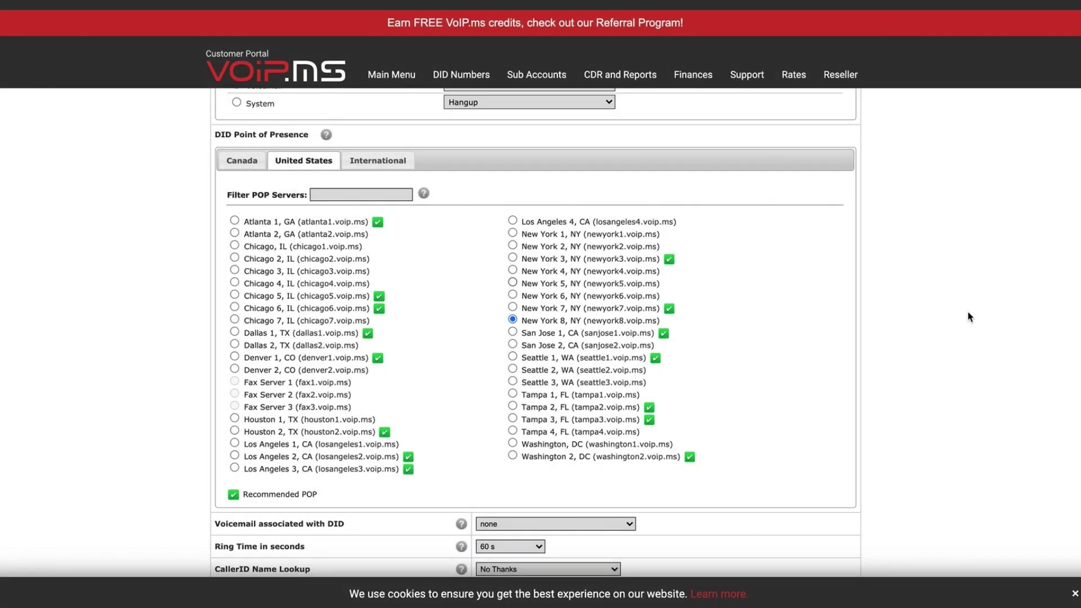
scroll(969, 317, down, 8)
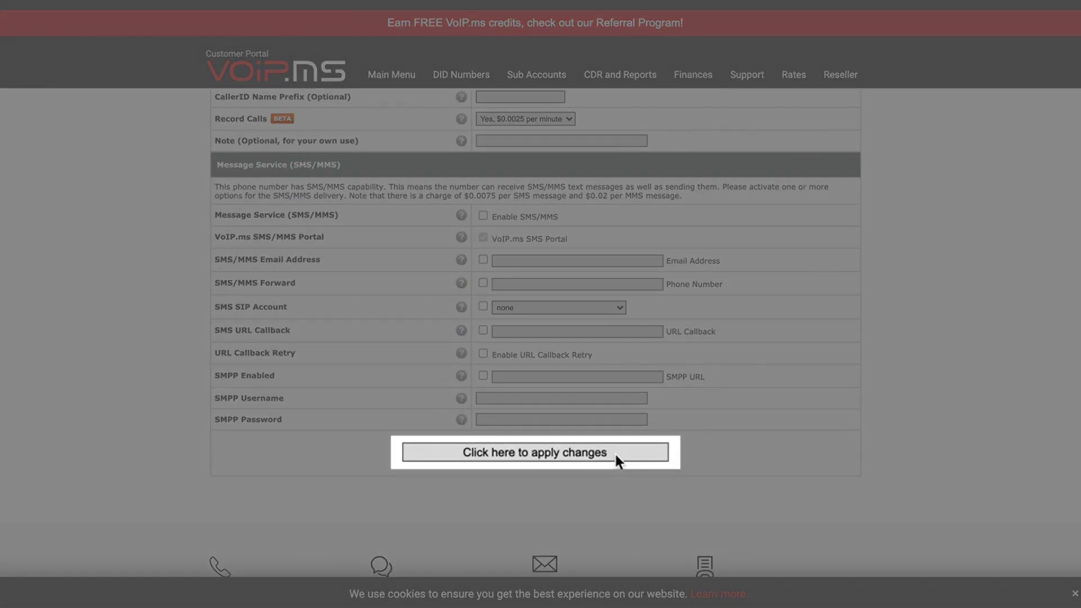
Apply the DID routing changes, then dial the toll-free test number in Bria and call it.
click(613, 453)
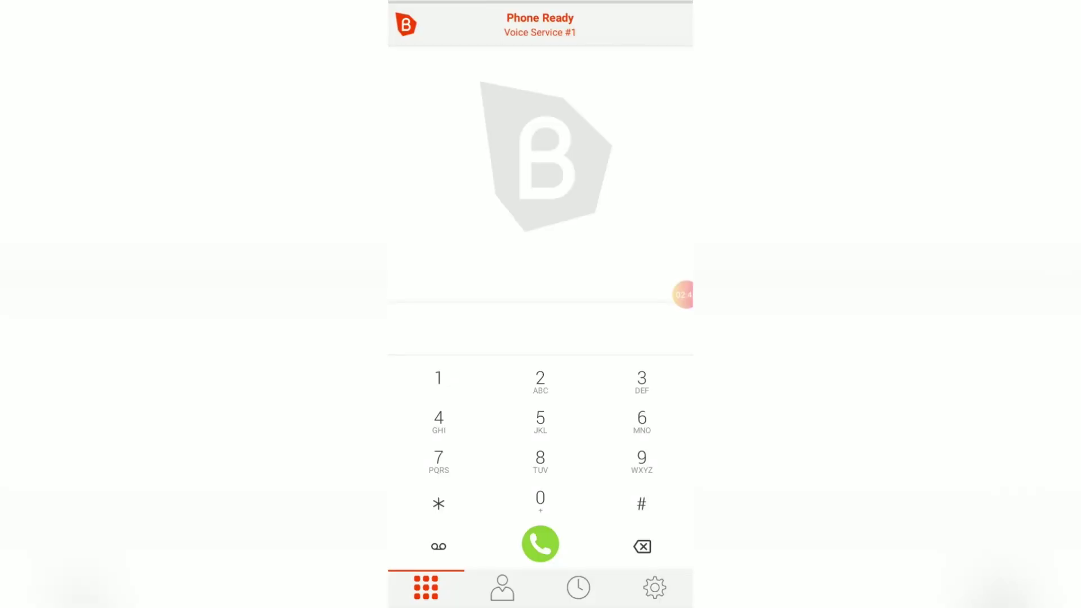
click(438, 378)
click(539, 459)
click(439, 458)
click(439, 458)
click(439, 458)
click(540, 459)
click(642, 419)
click(439, 419)
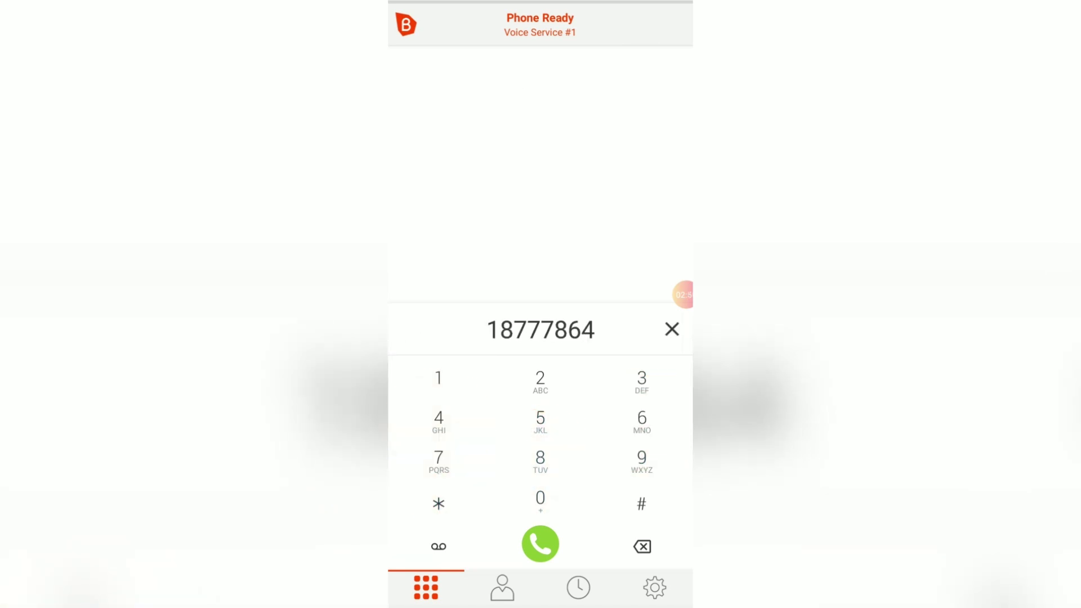
click(438, 459)
click(641, 419)
click(439, 458)
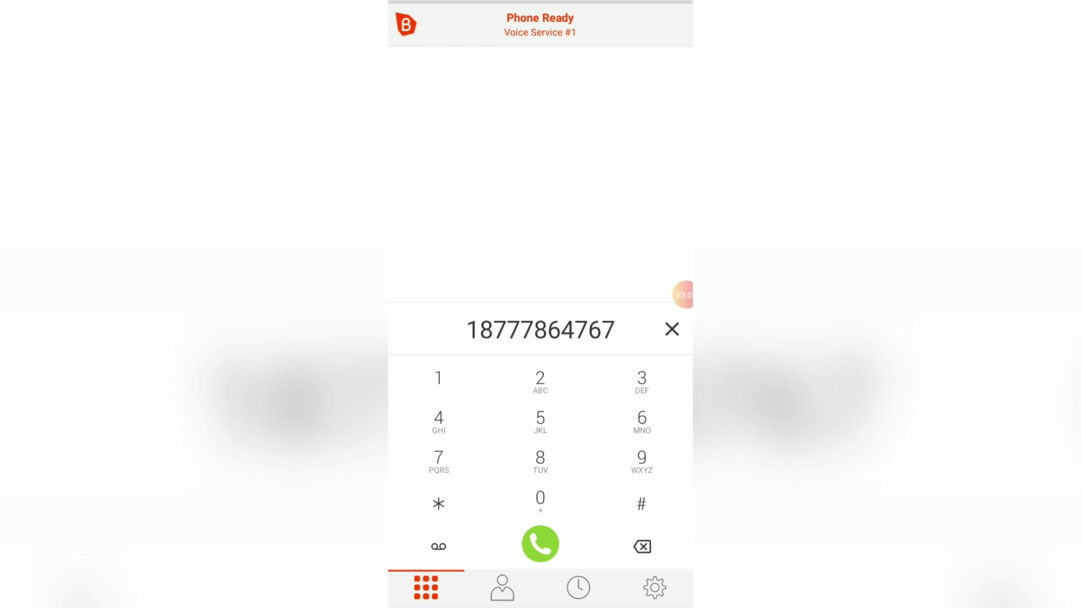
click(540, 543)
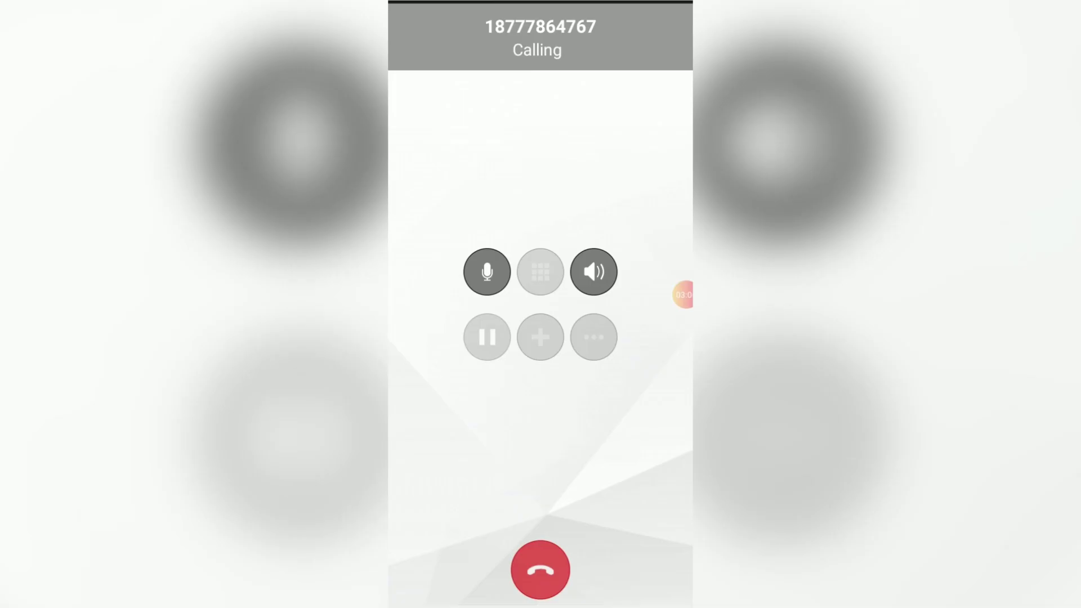